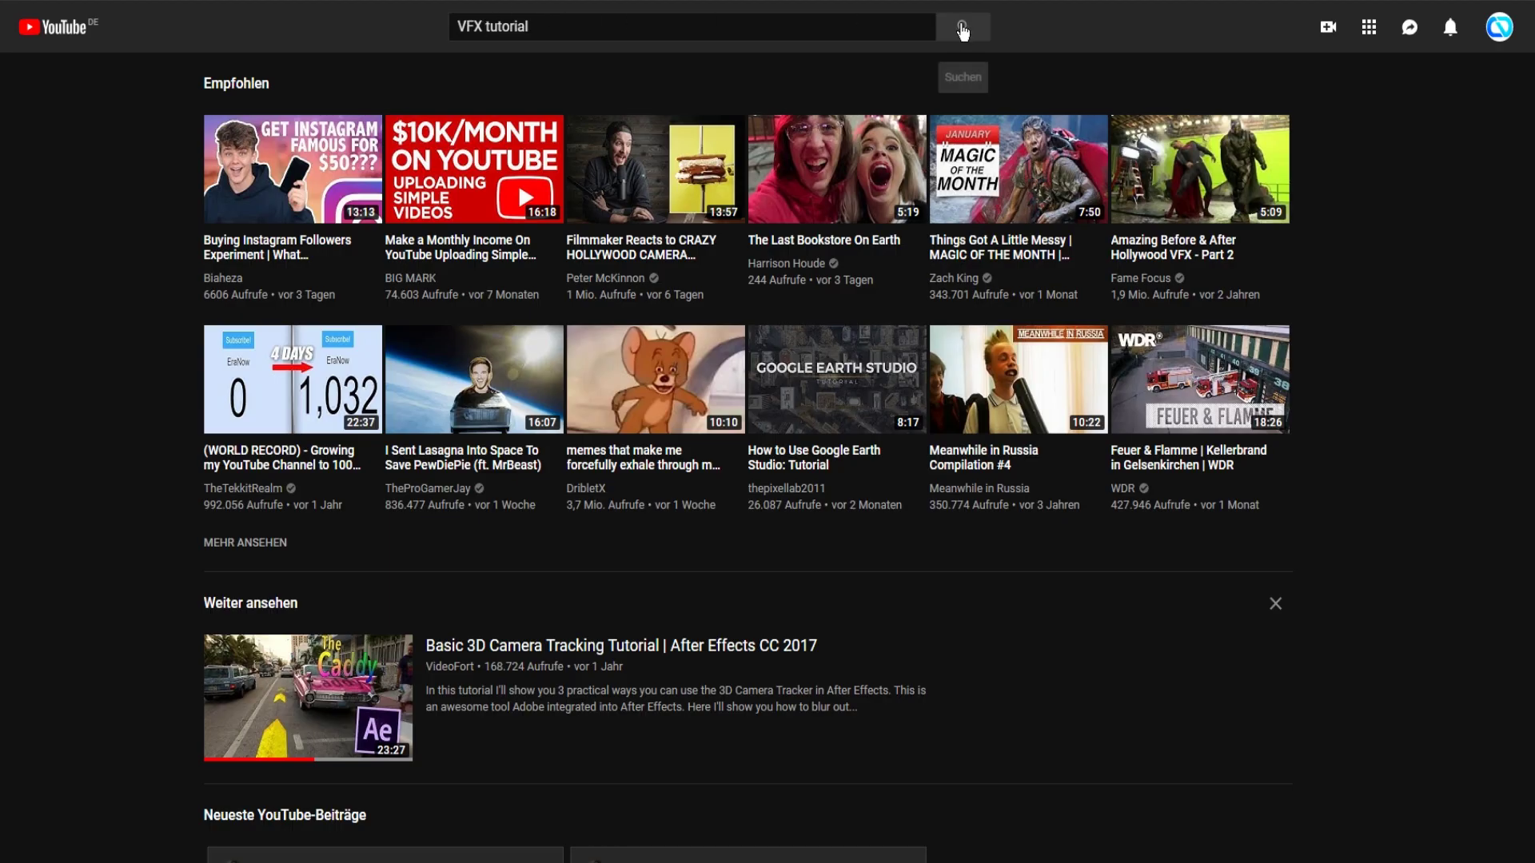
Step: Filter YouTube's VFX tutorial results to today's videos sorted by upload date
click(961, 28)
click(271, 206)
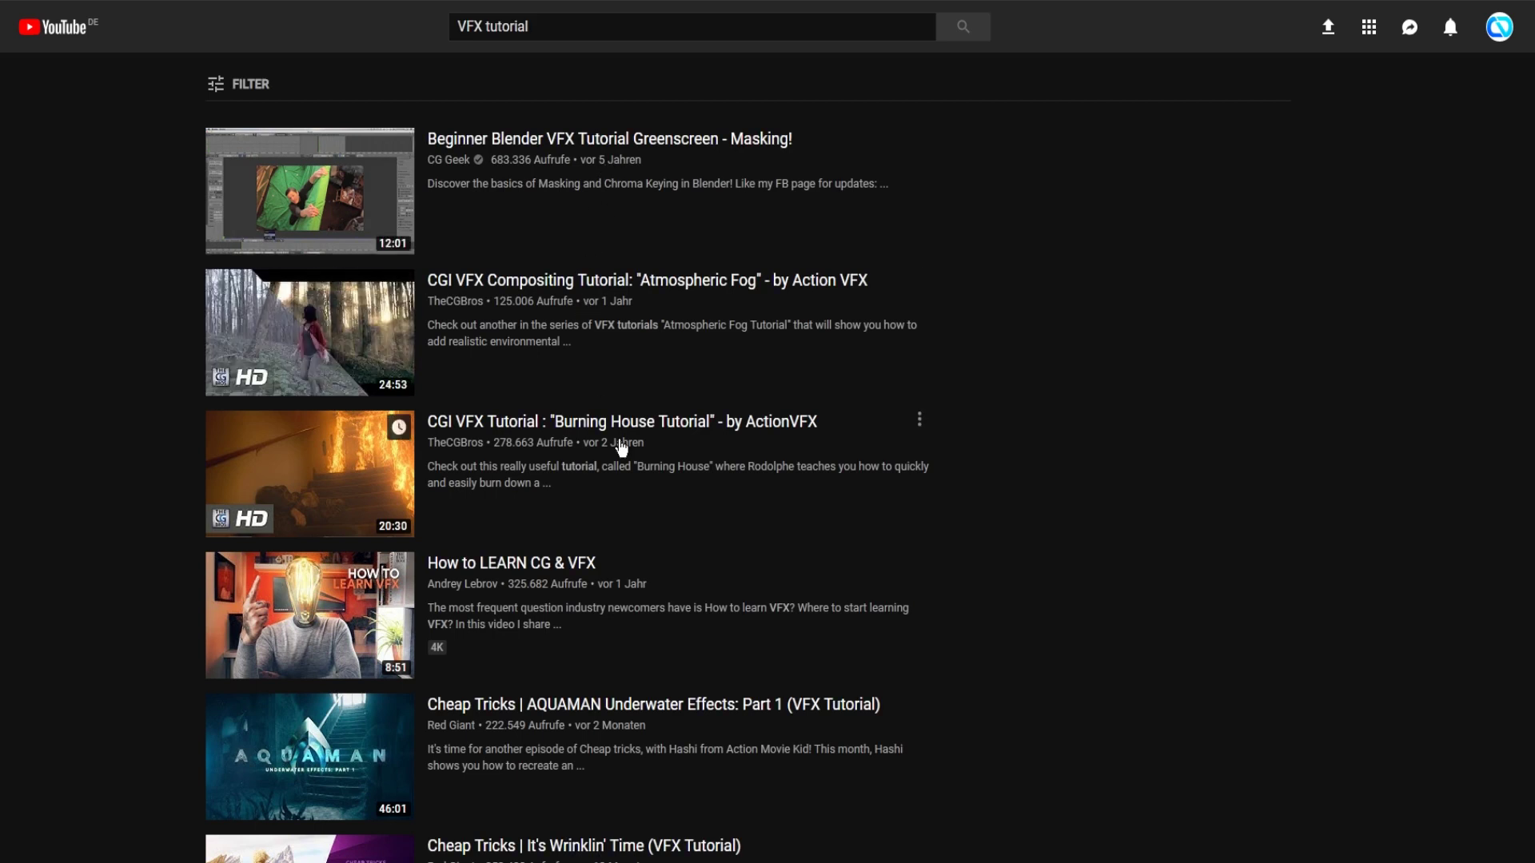
click(245, 91)
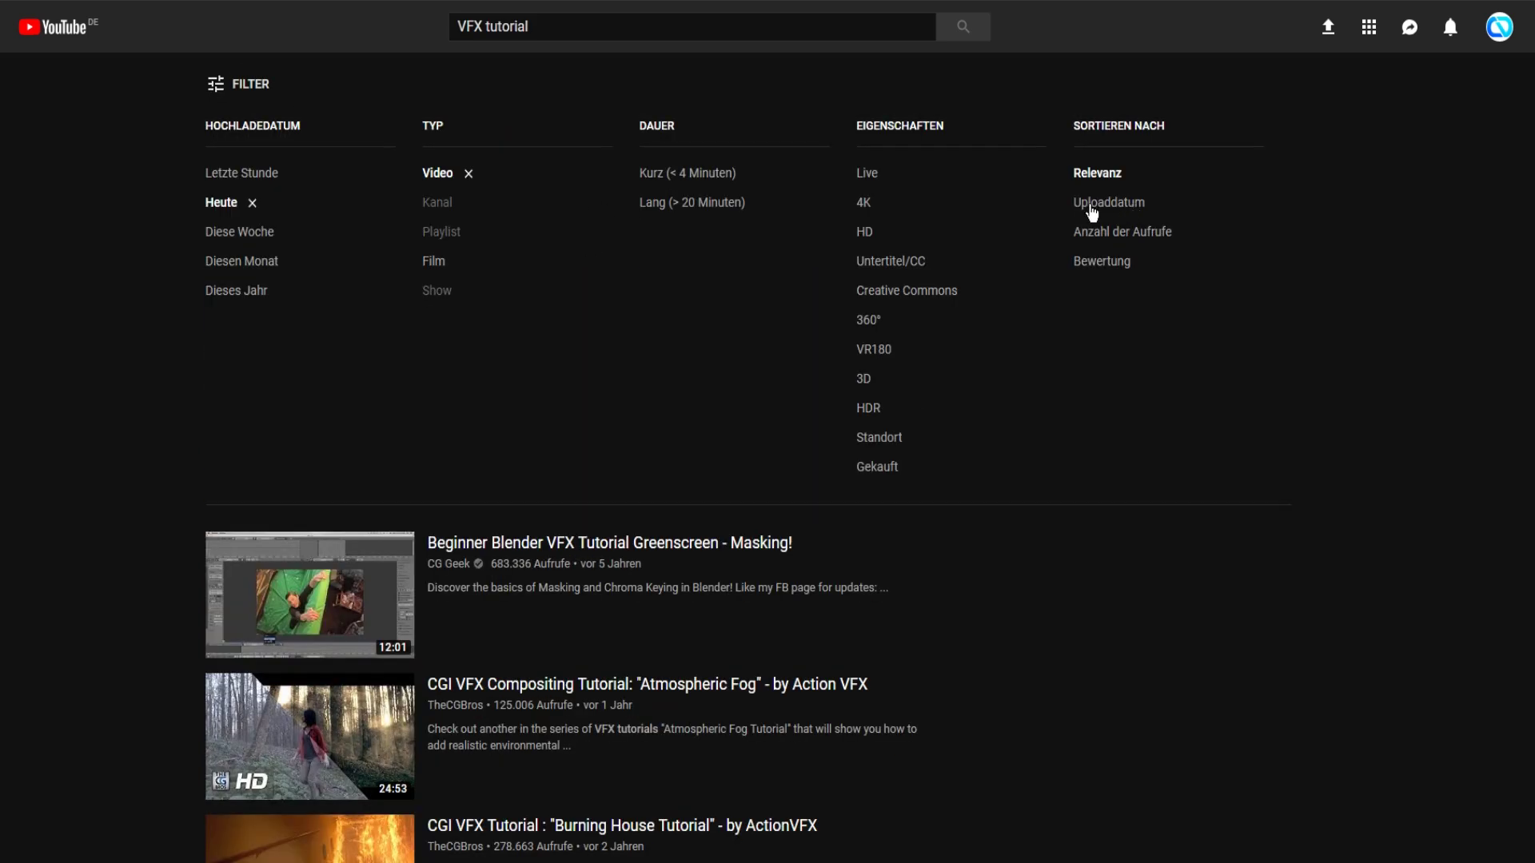
click(1098, 237)
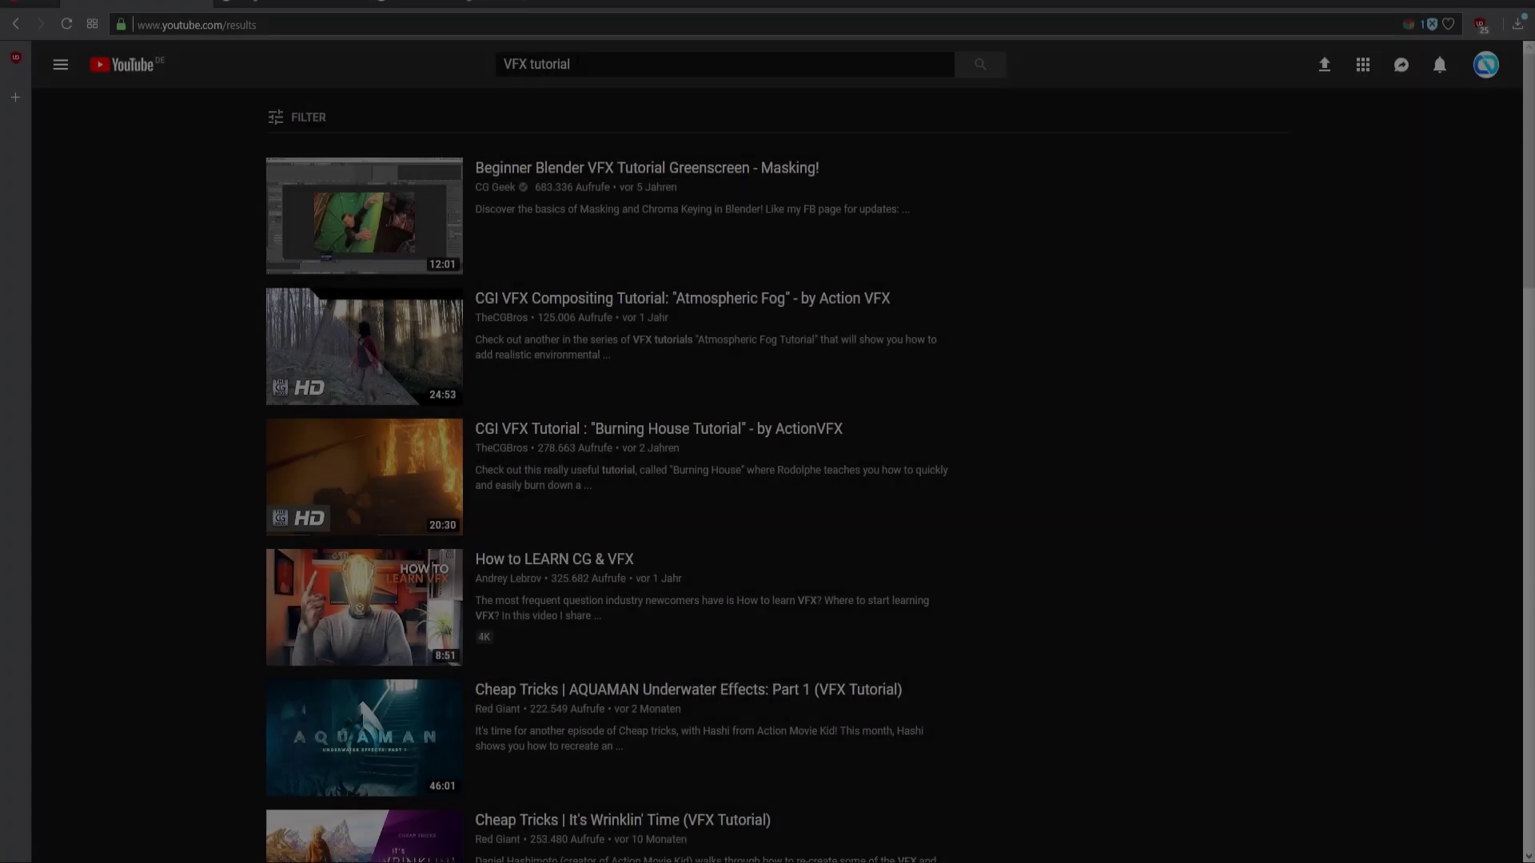
Step: Search Google for 'VFX tutorial site:youtube.com' and reveal the Tools filters
click(271, 3)
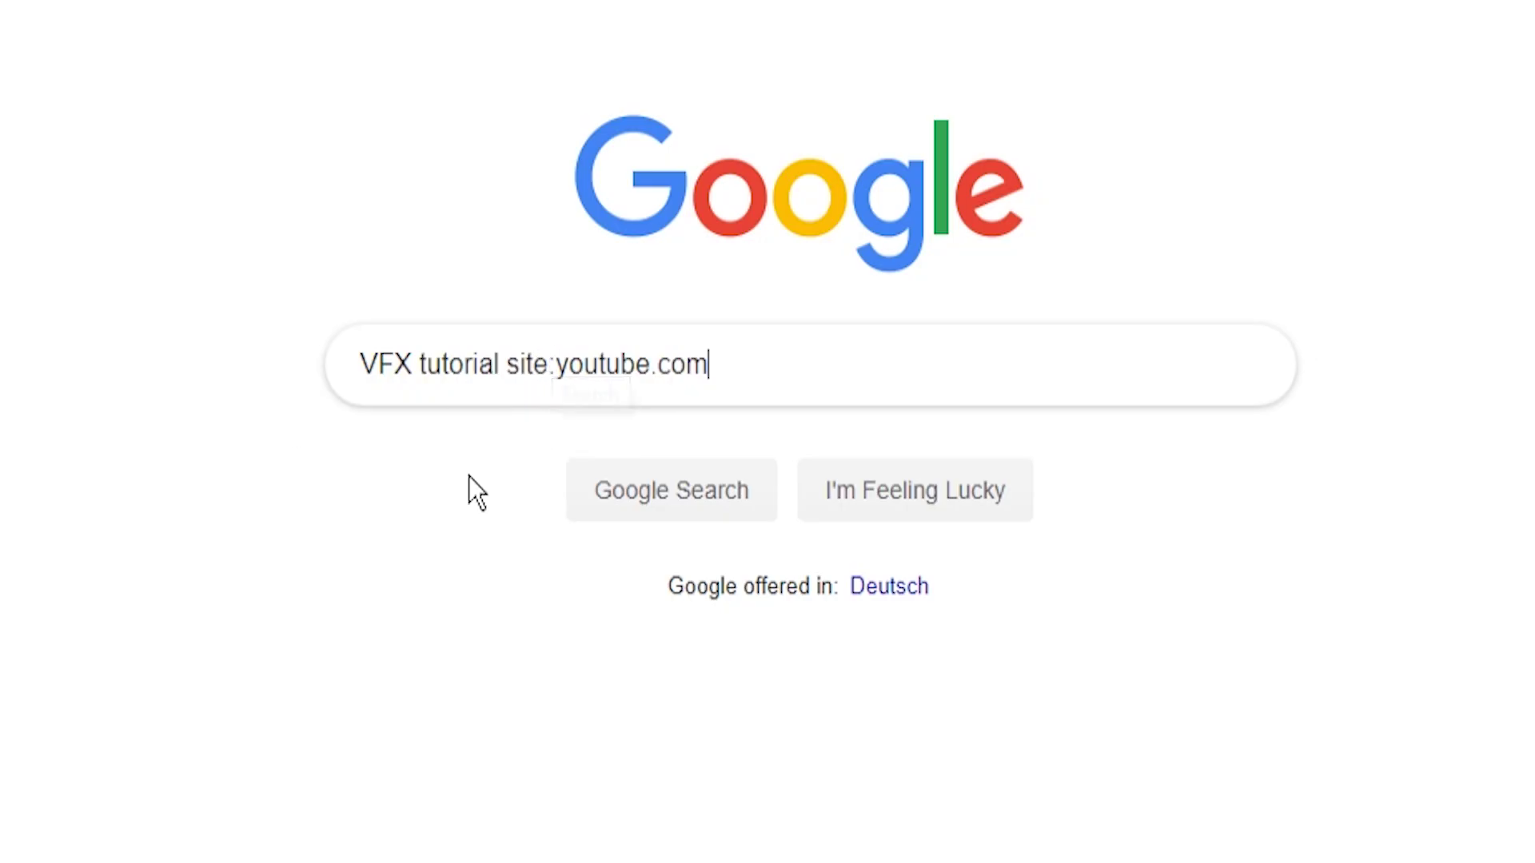
key(Return)
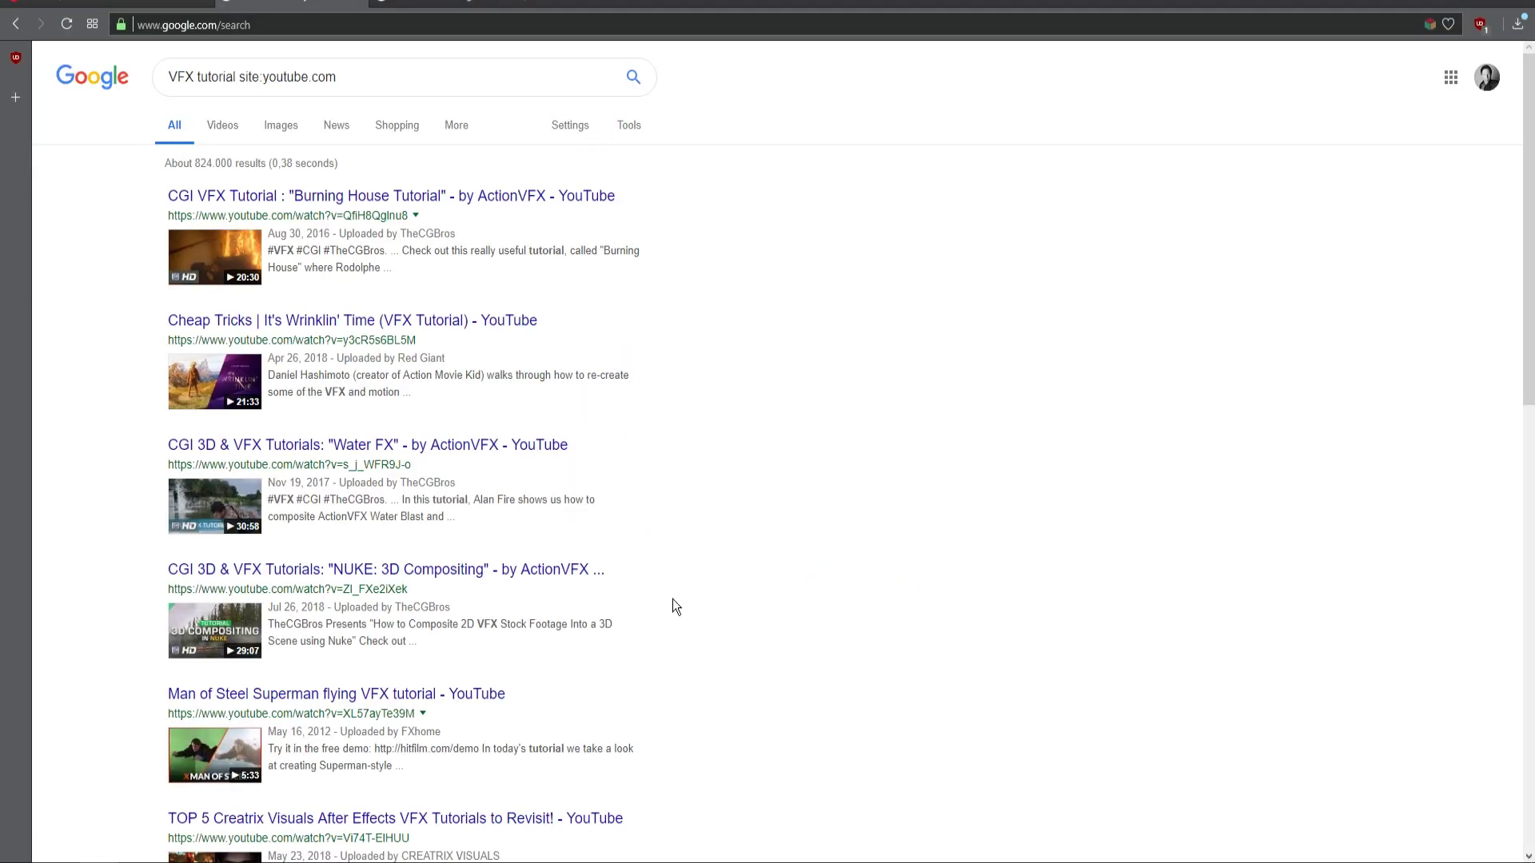
scroll(719, 551, down, 4)
scroll(720, 546, down, 2)
scroll(728, 541, up, 5)
scroll(734, 527, up, 1)
click(629, 126)
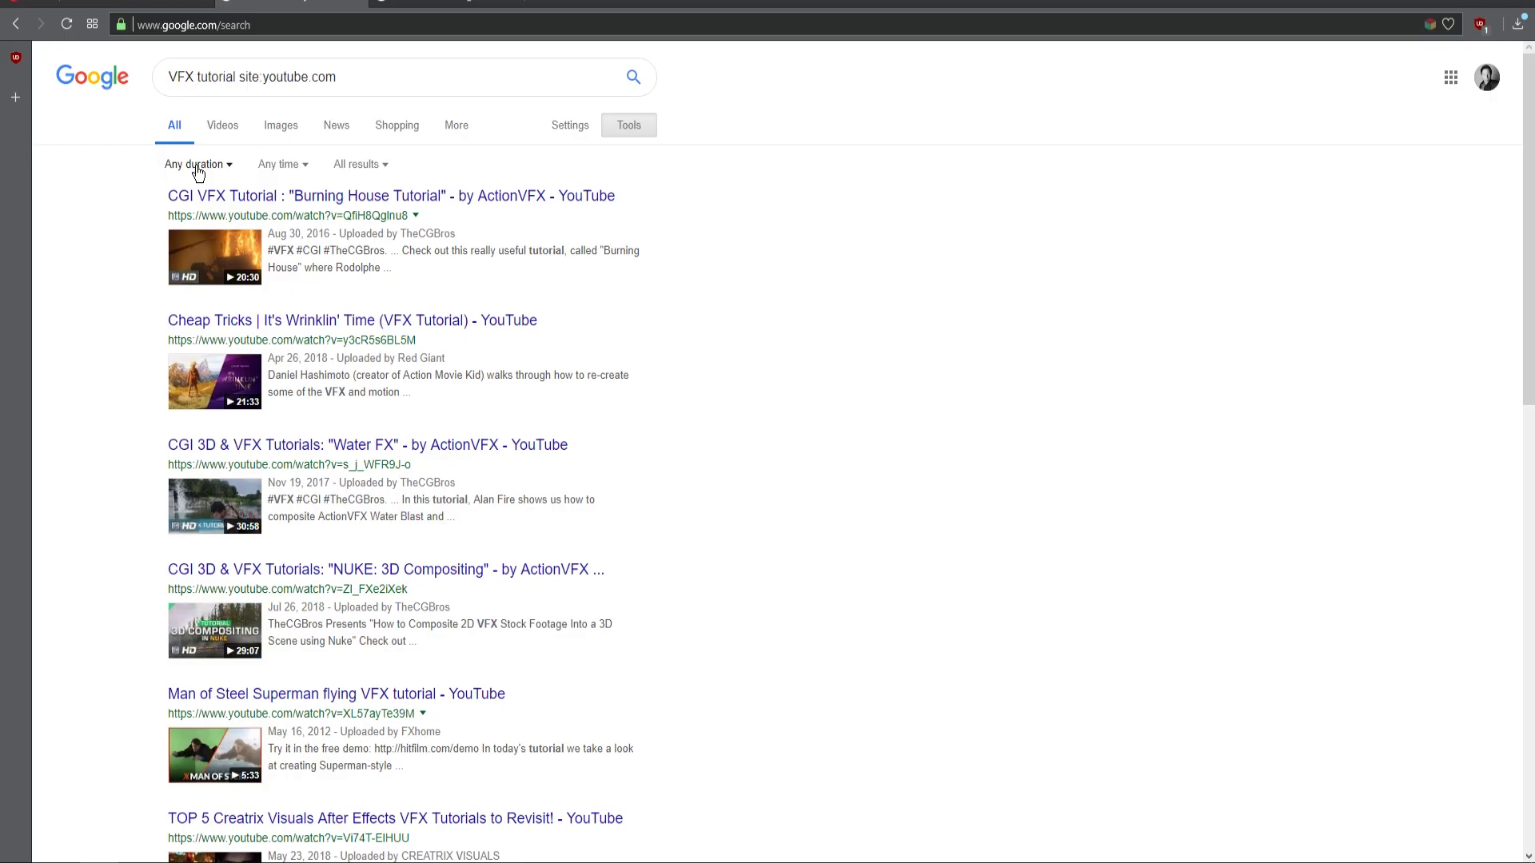
Step: Limit the youtube.com results to the past hour, review sort and result-type choices, then switch to plain results
click(299, 170)
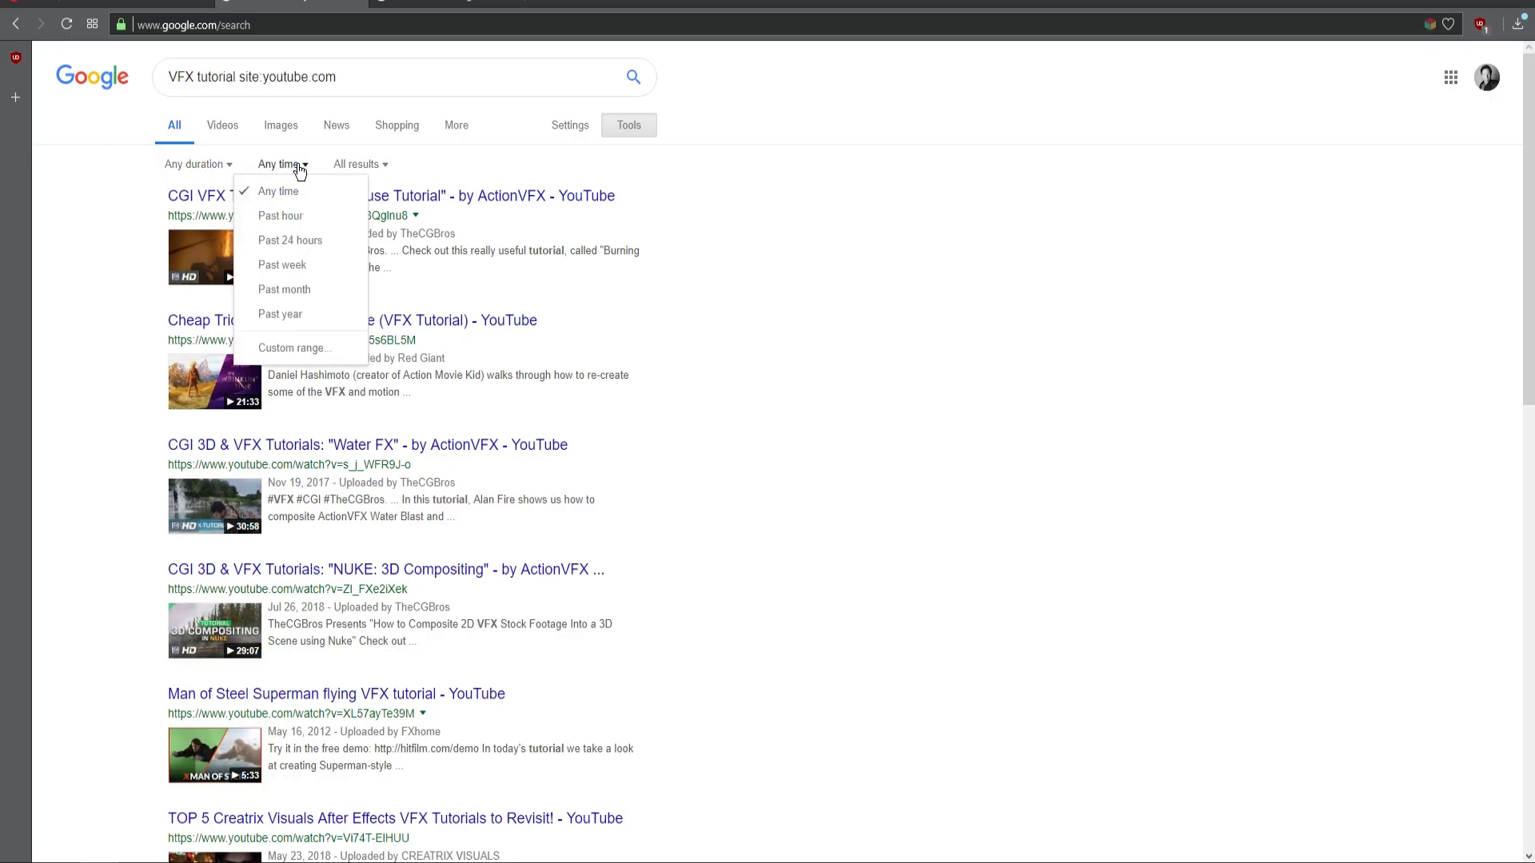
click(289, 217)
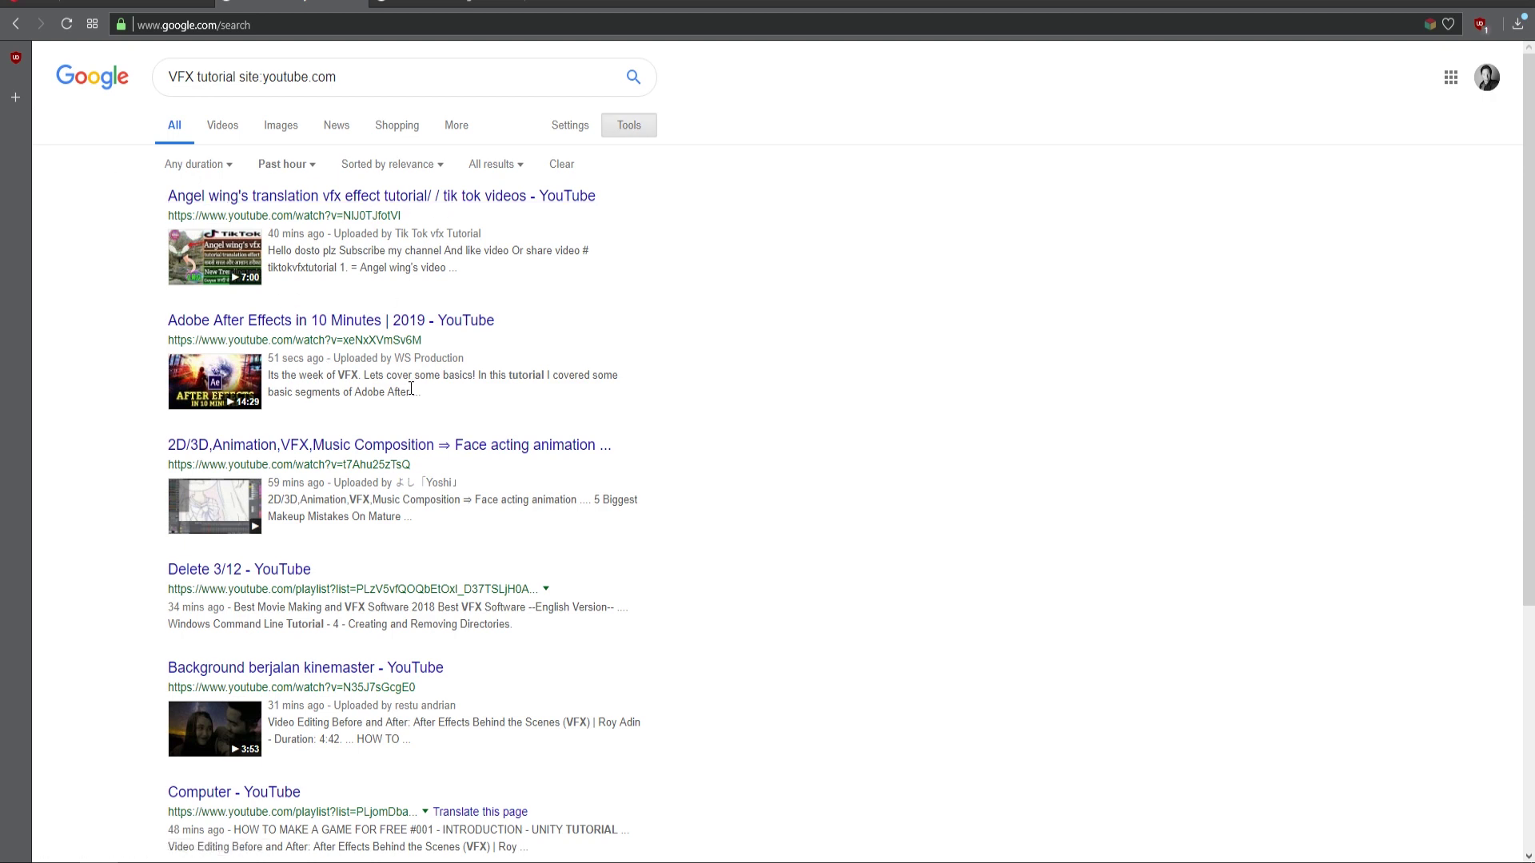
scroll(437, 390, down, 3)
scroll(436, 391, up, 3)
click(401, 168)
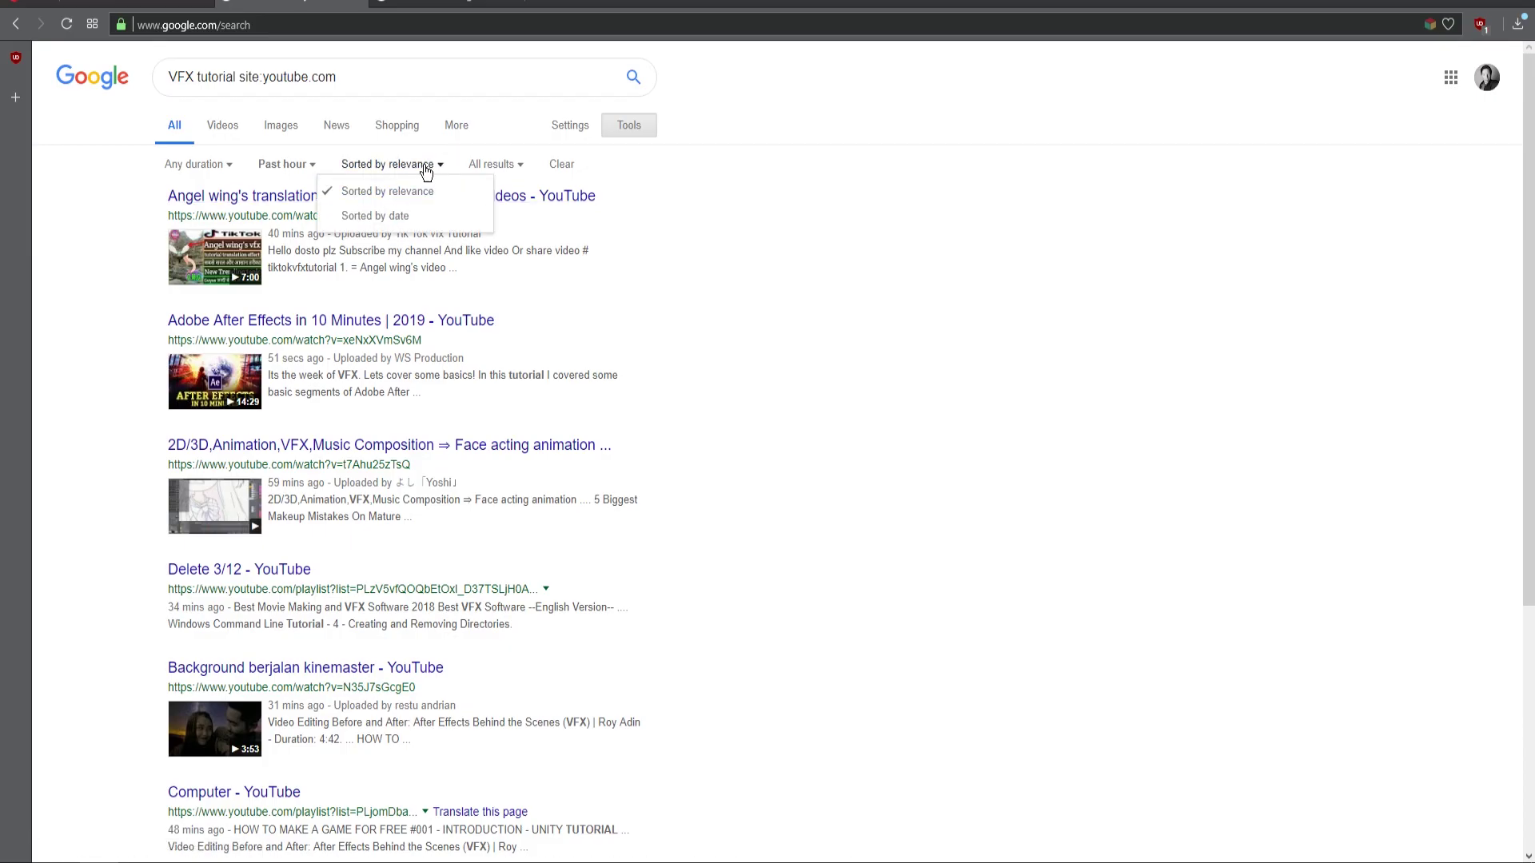
click(644, 159)
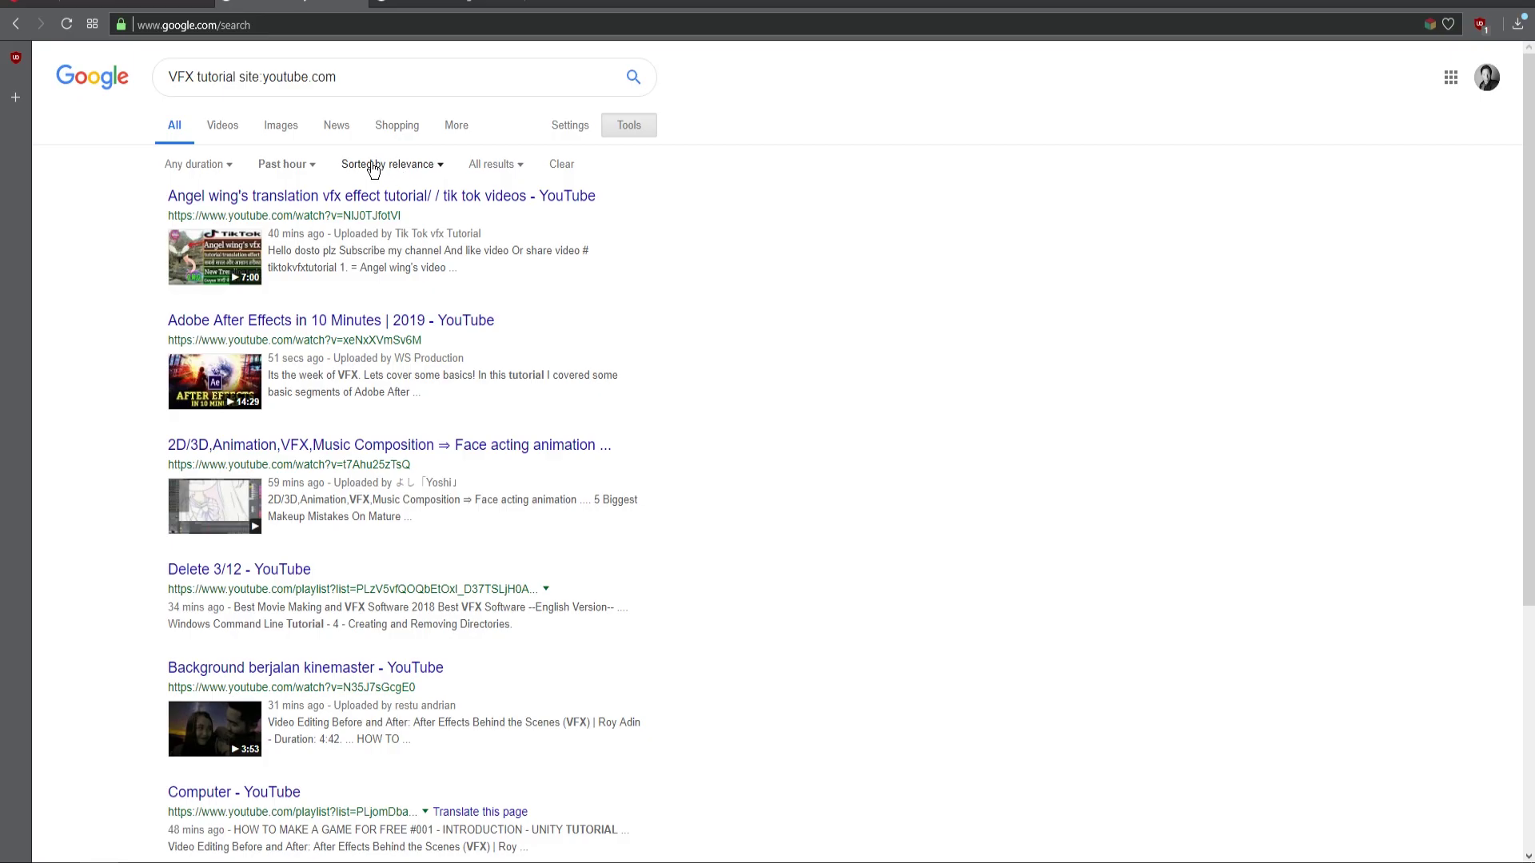
click(503, 164)
click(457, 5)
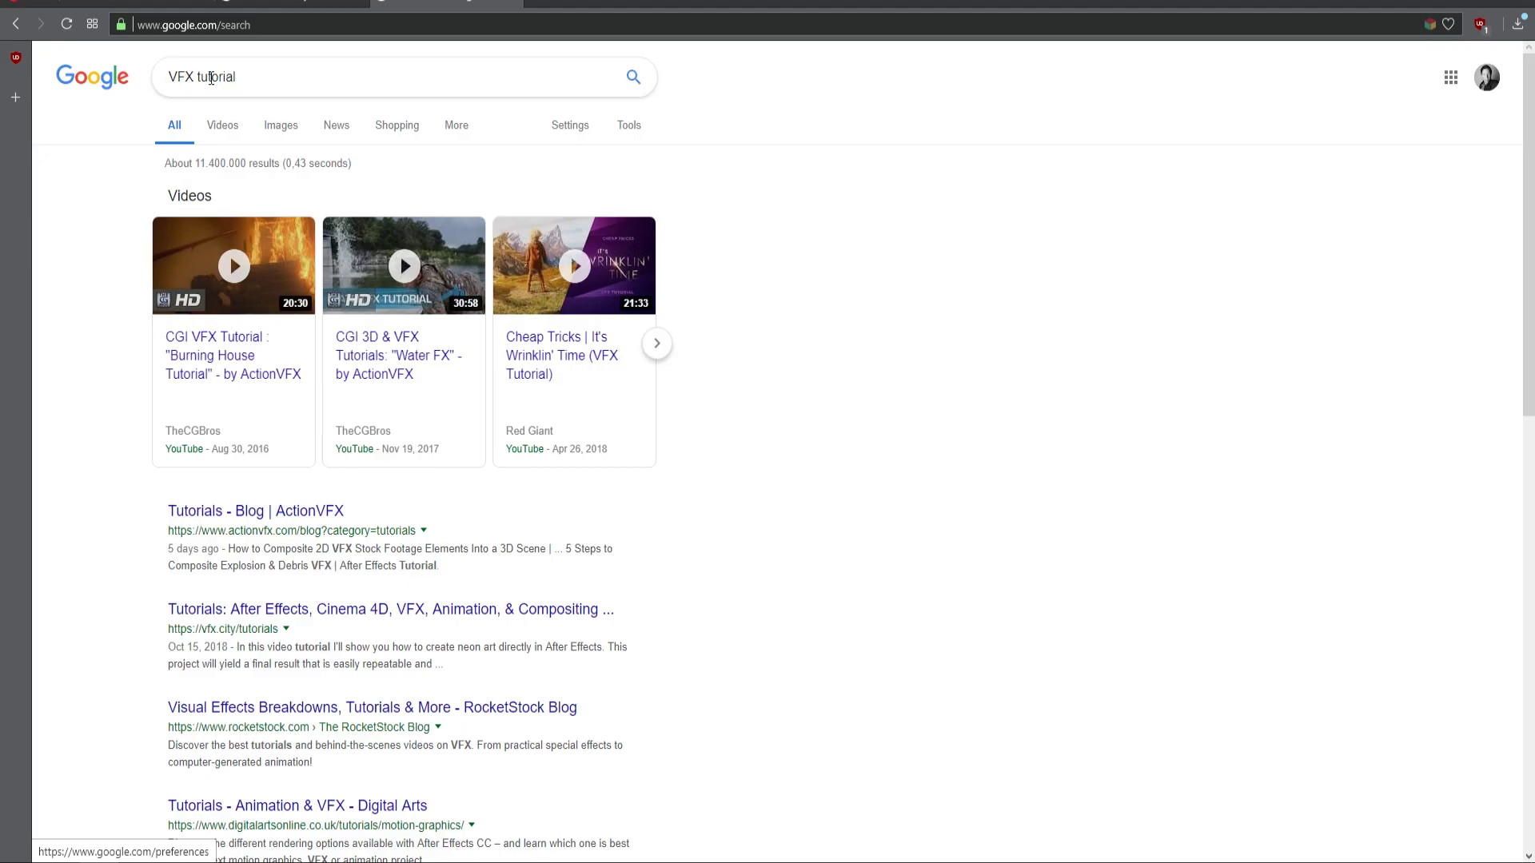
Step: Show only Videos results with Tools open, inspecting quality and time dropdowns without changing them
click(223, 128)
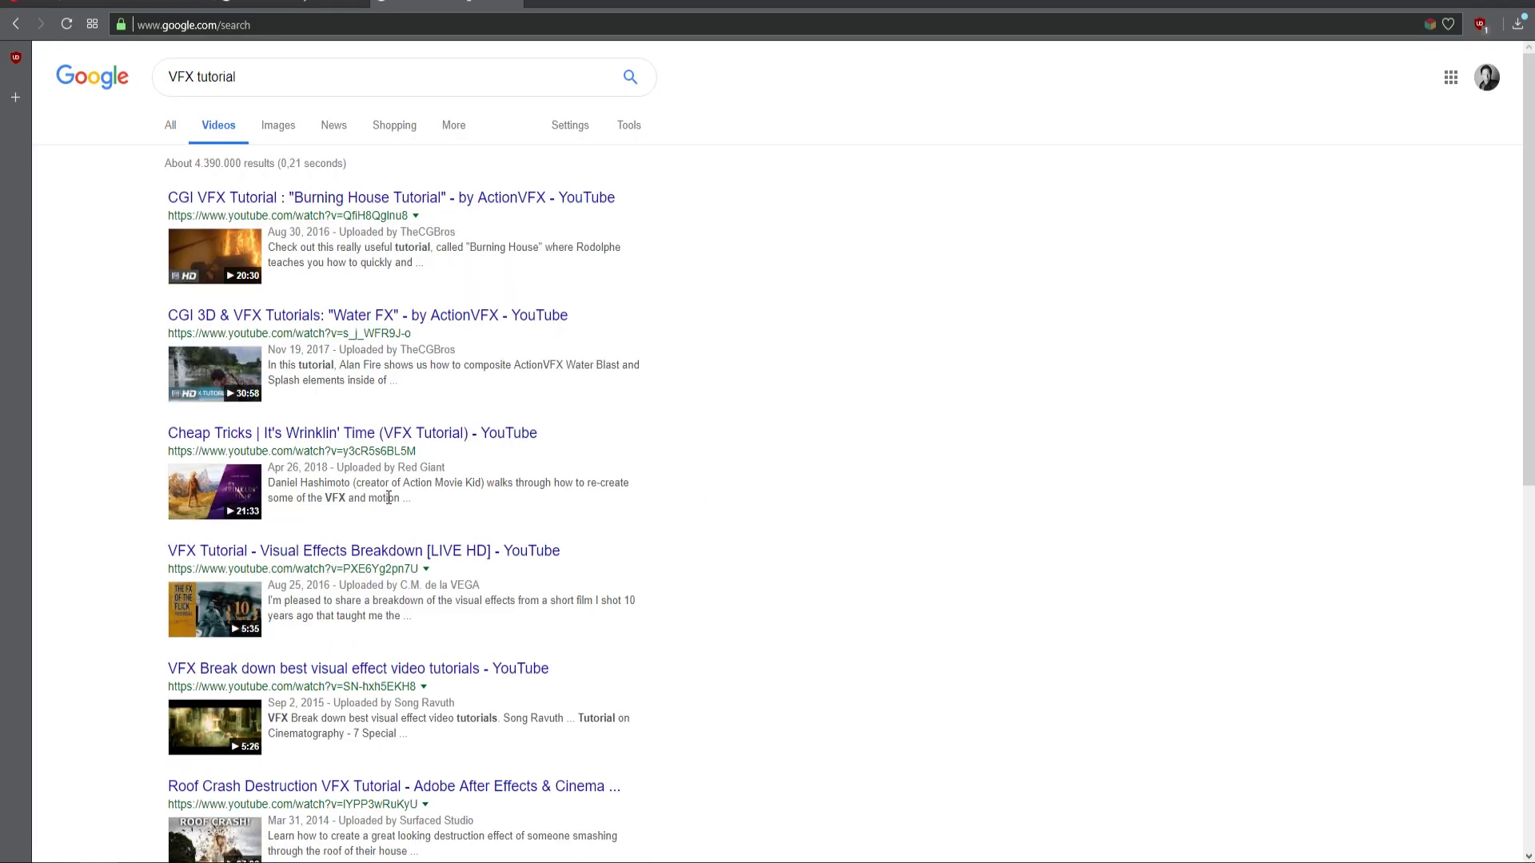
click(628, 125)
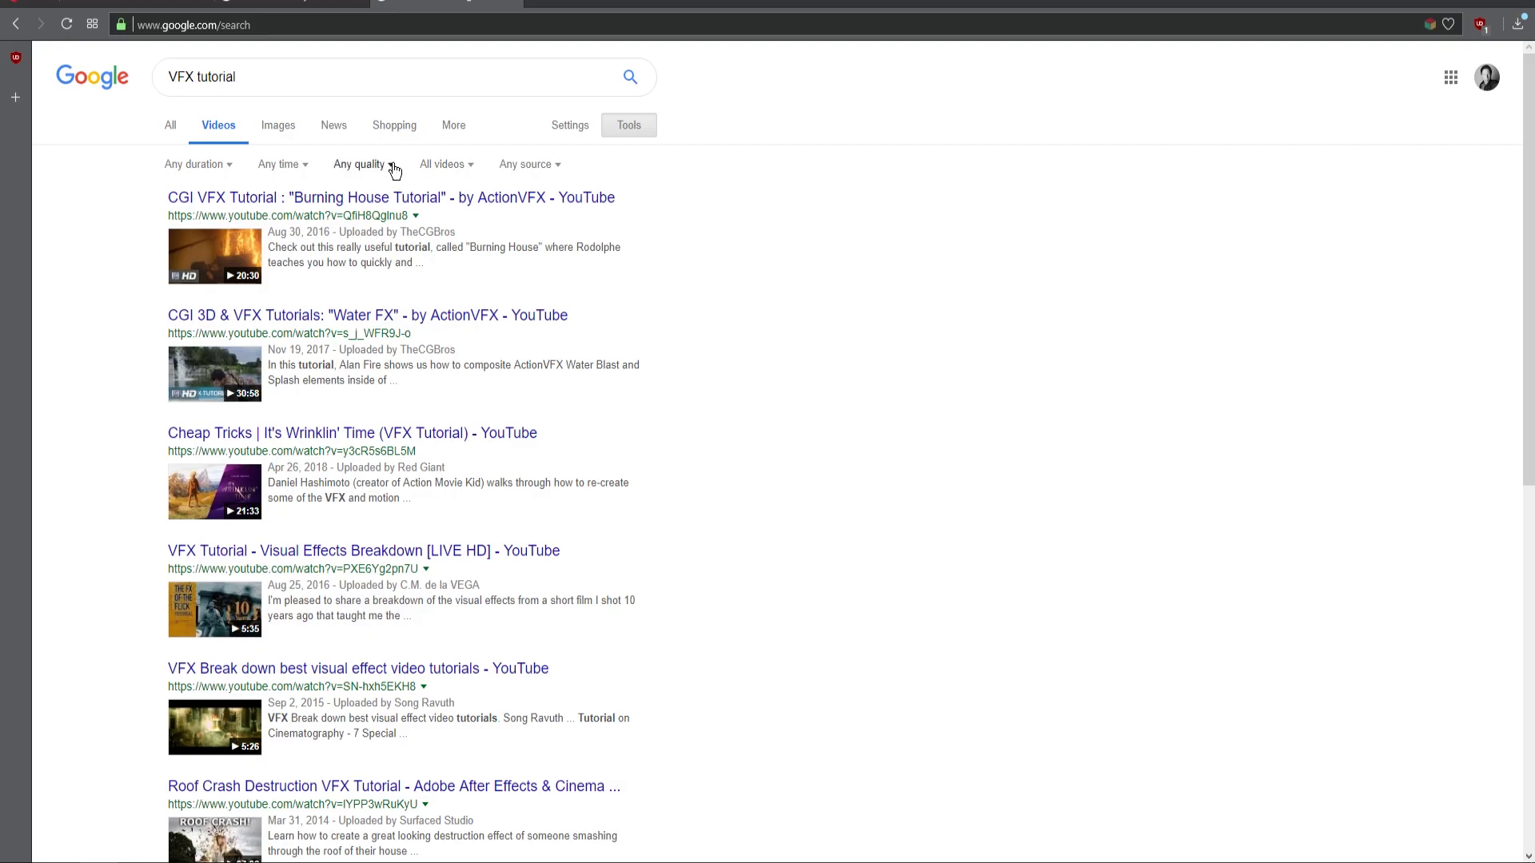
click(366, 164)
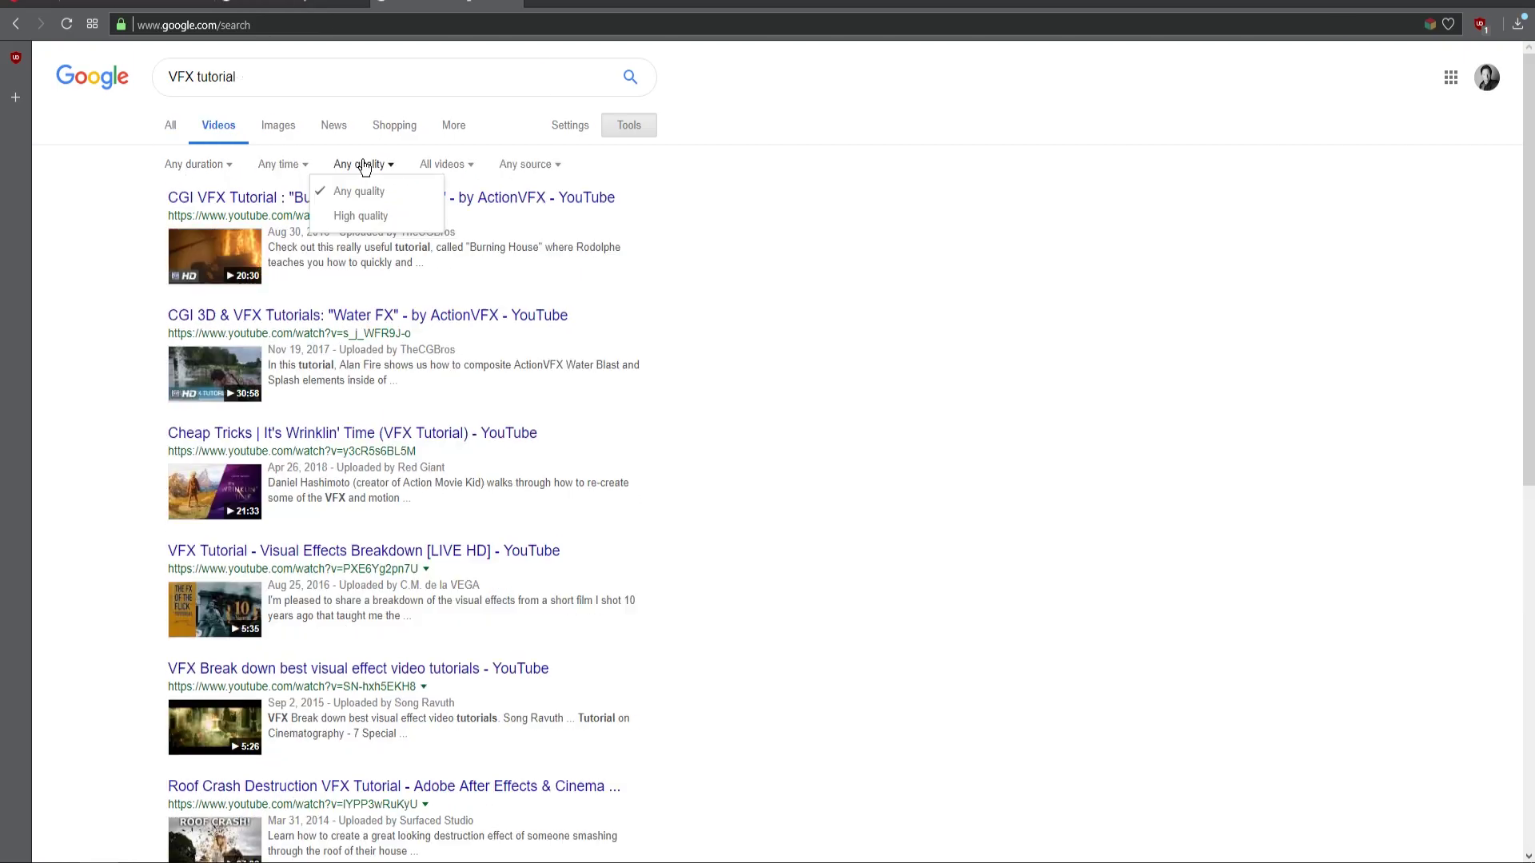
click(267, 168)
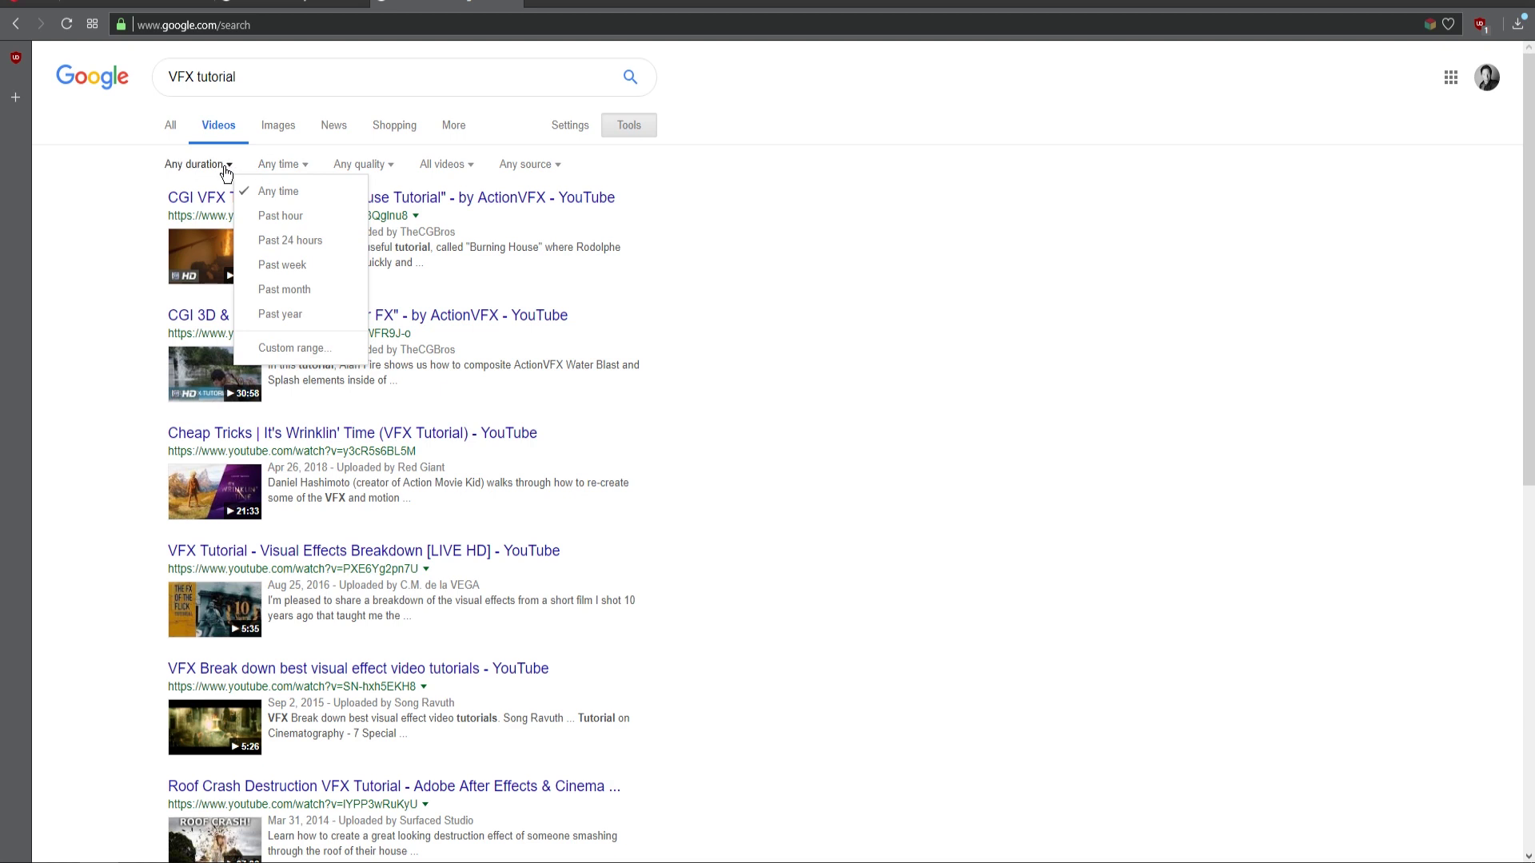
click(103, 228)
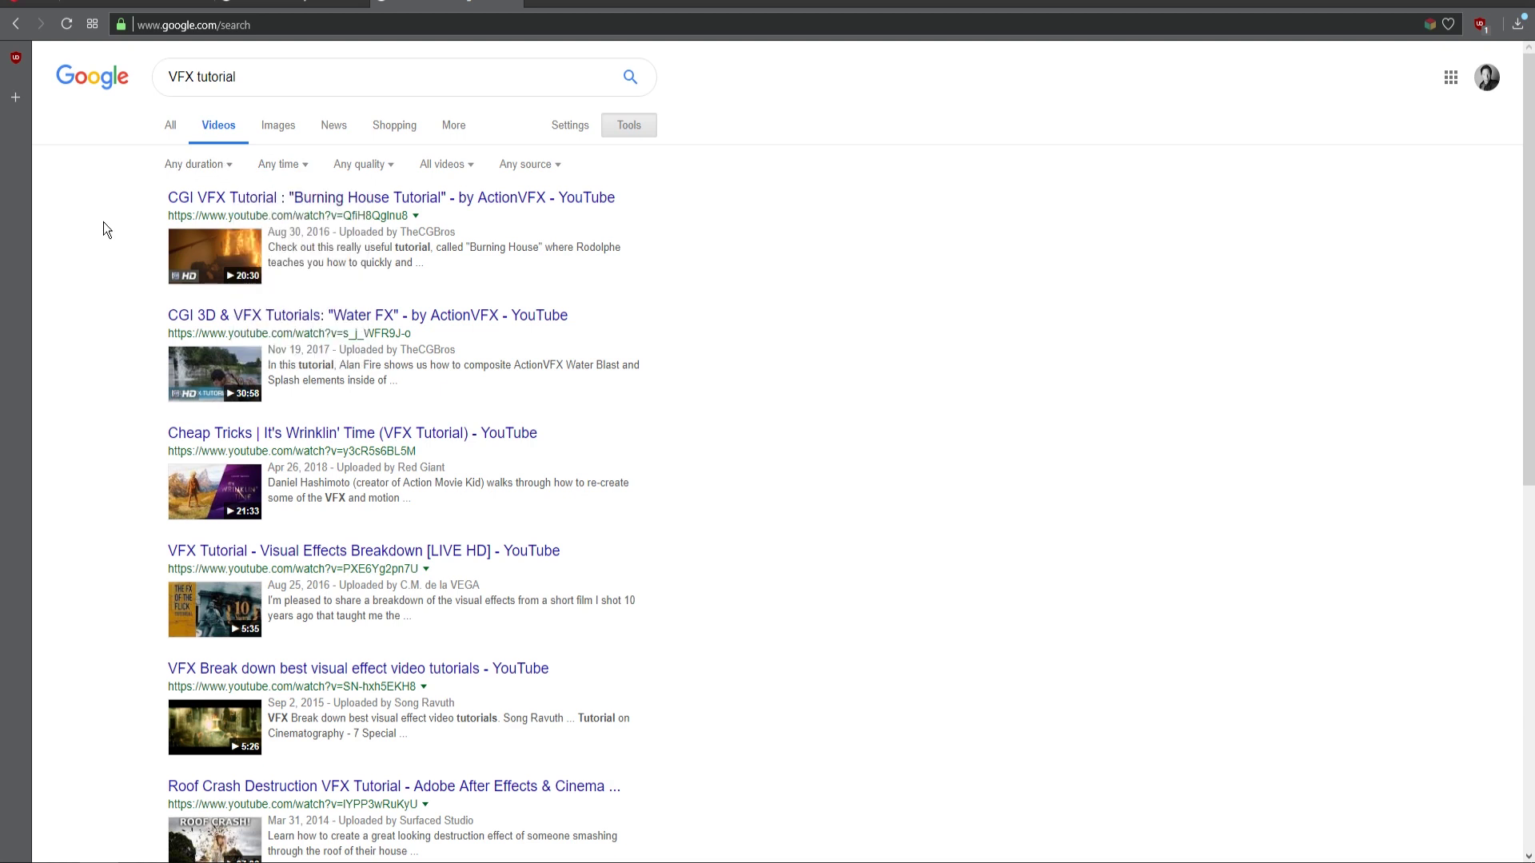